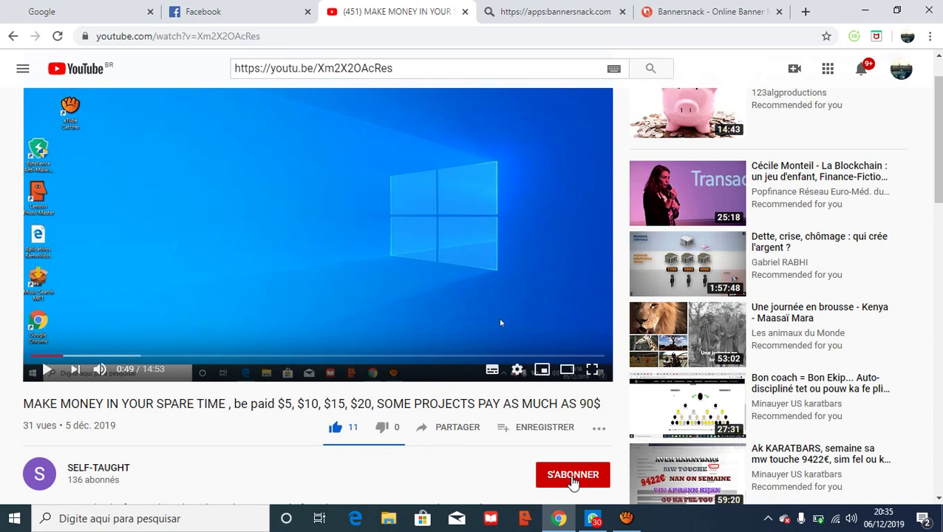
# Subscribe to the SELF-TAUGHT channel and set its notifications to "Toutes"
pyautogui.click(573, 477)
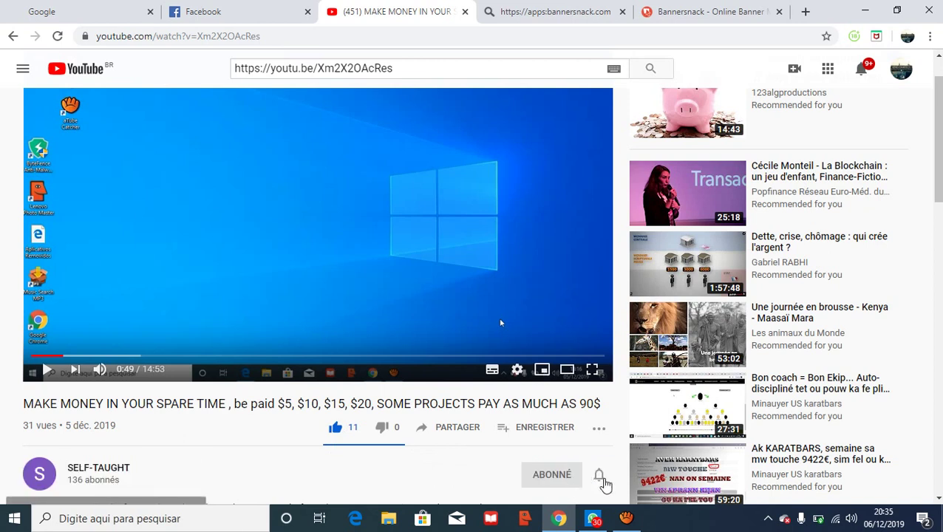
pyautogui.click(599, 479)
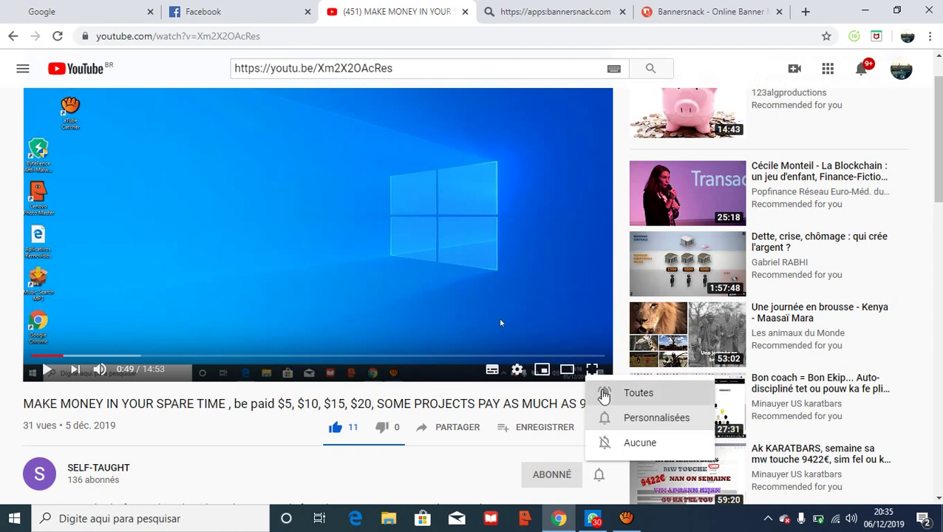
pyautogui.click(604, 394)
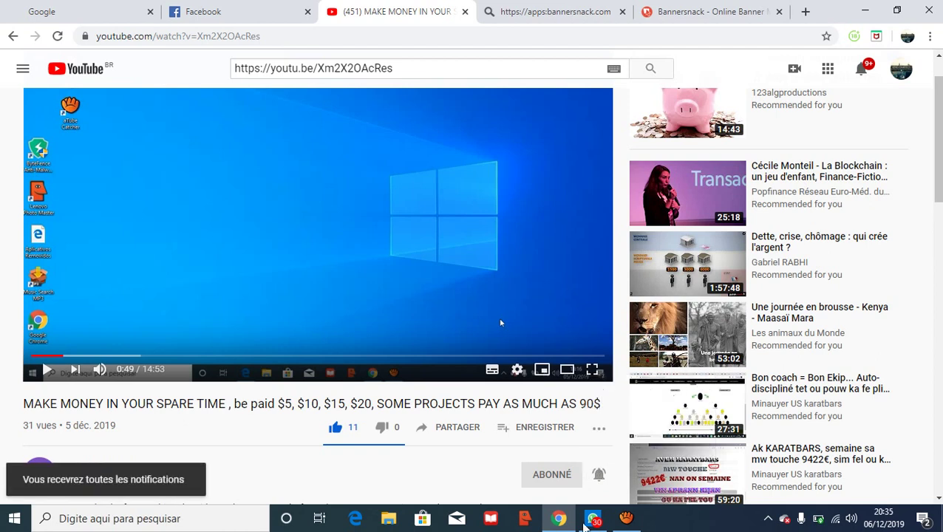
pyautogui.moveTo(586, 511)
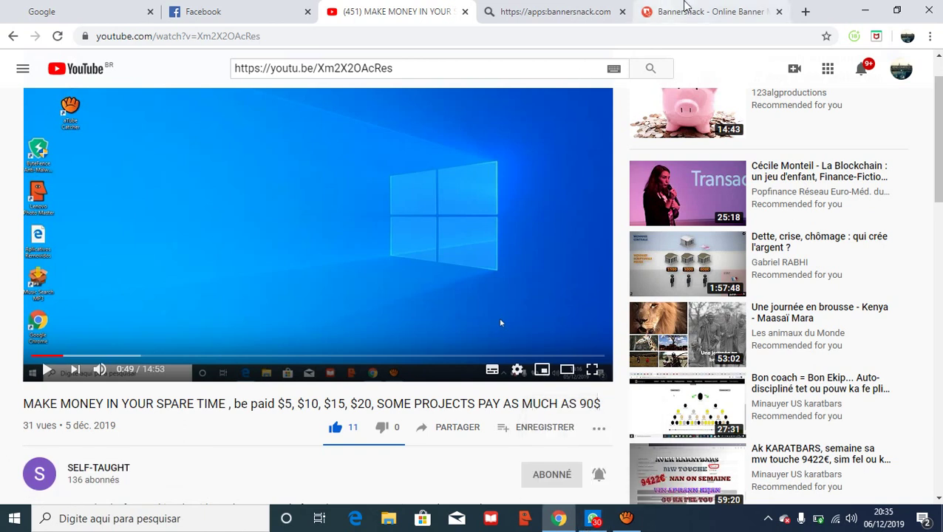
# Switch to the Bannersnack login page at app.bannersnack.com/auth/login/ and sign in with the Facebook account
pyautogui.click(685, 6)
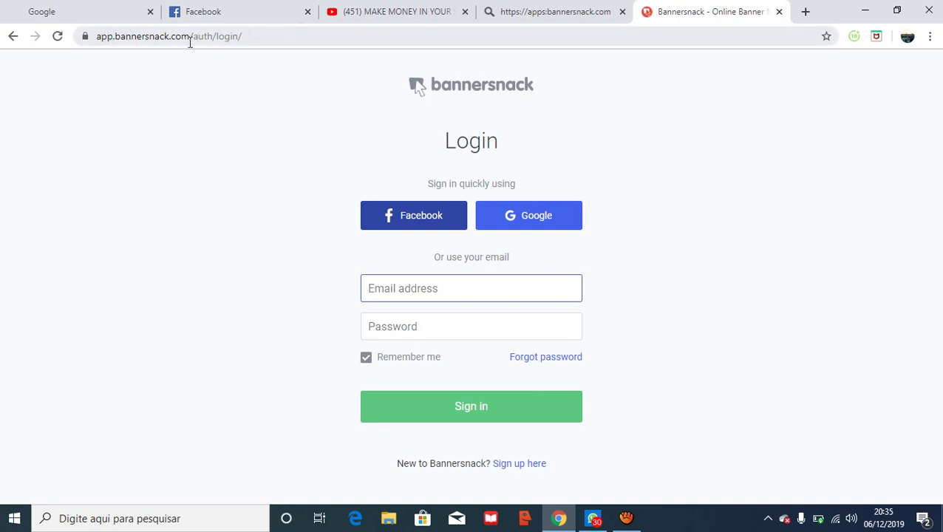
pyautogui.click(352, 30)
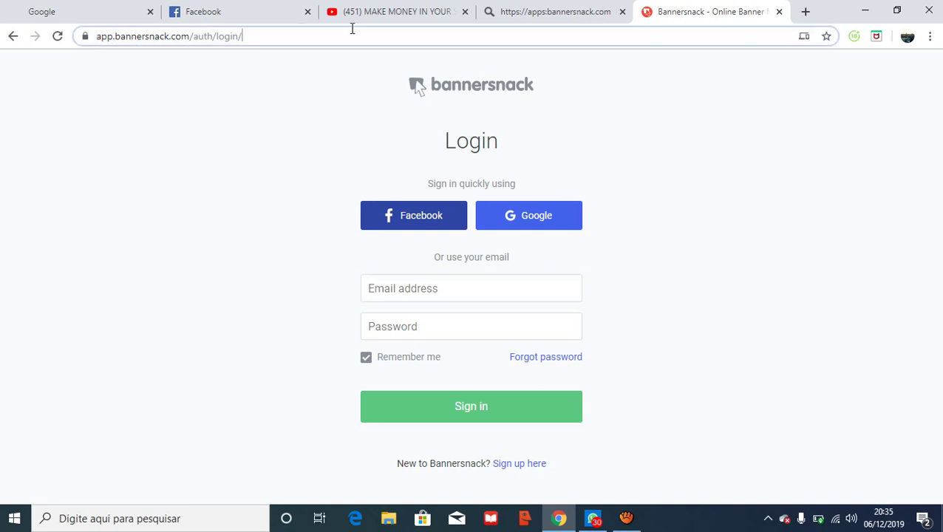
pyautogui.moveTo(241, 35); pyautogui.dragTo(92, 36)
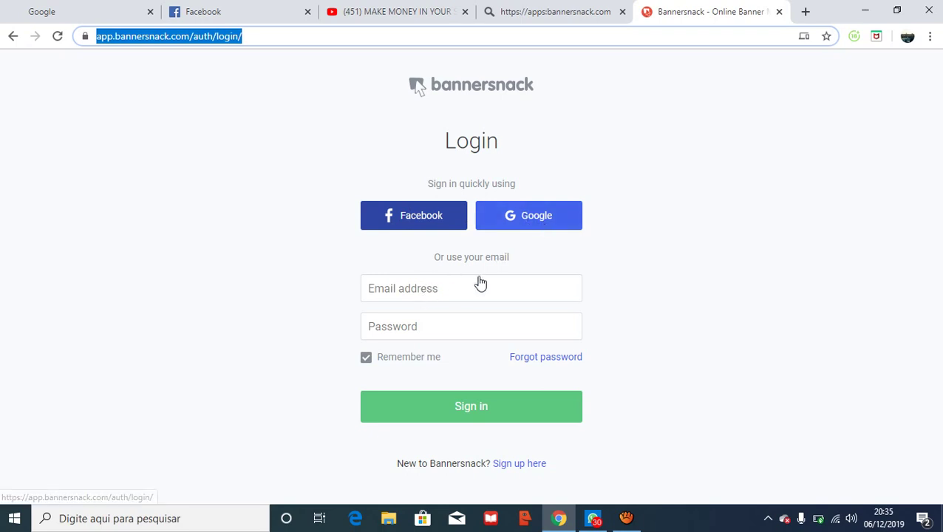
pyautogui.click(392, 222)
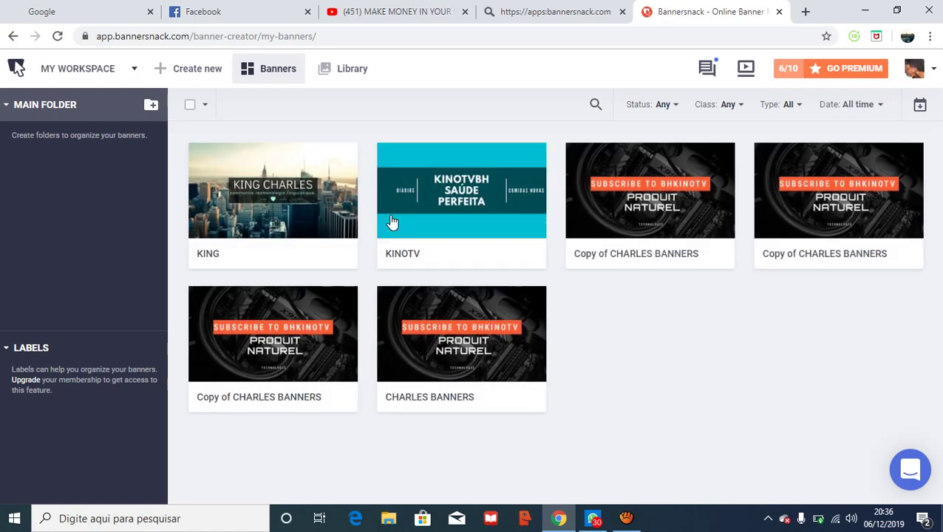
pyautogui.click(910, 473)
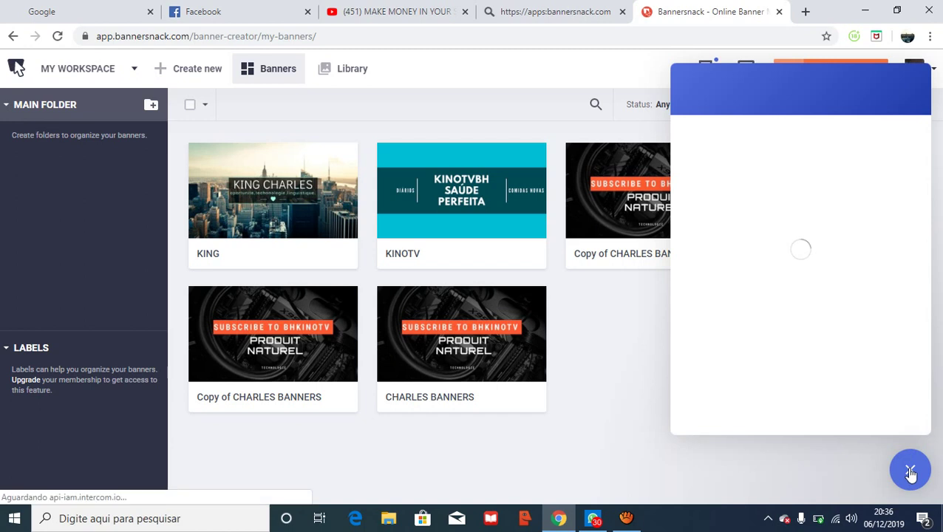
pyautogui.click(910, 472)
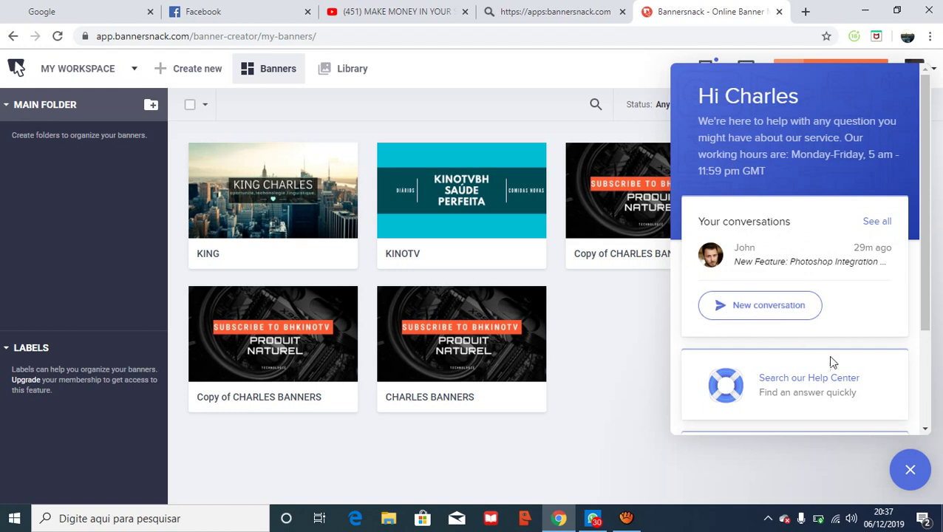
pyautogui.click(911, 471)
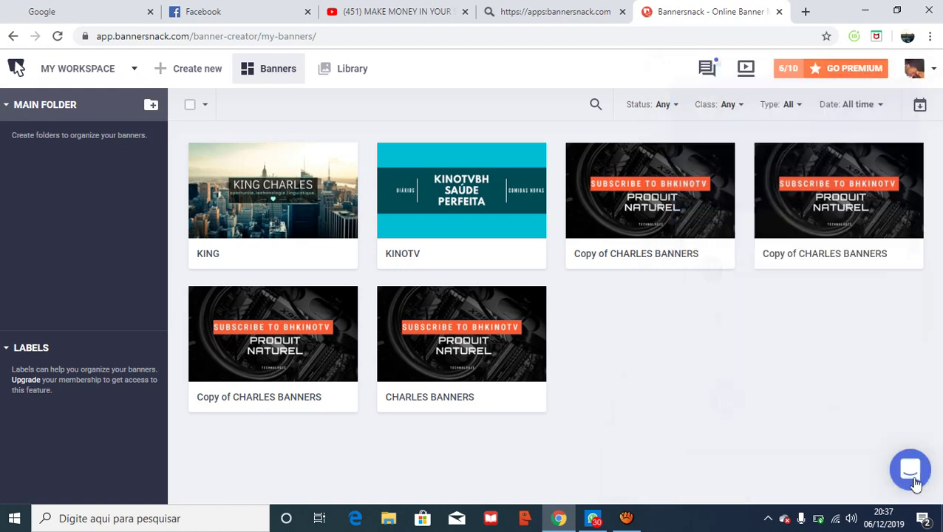
# Create a new single banner using the YouTube Channel Cover size
pyautogui.moveTo(475, 212)
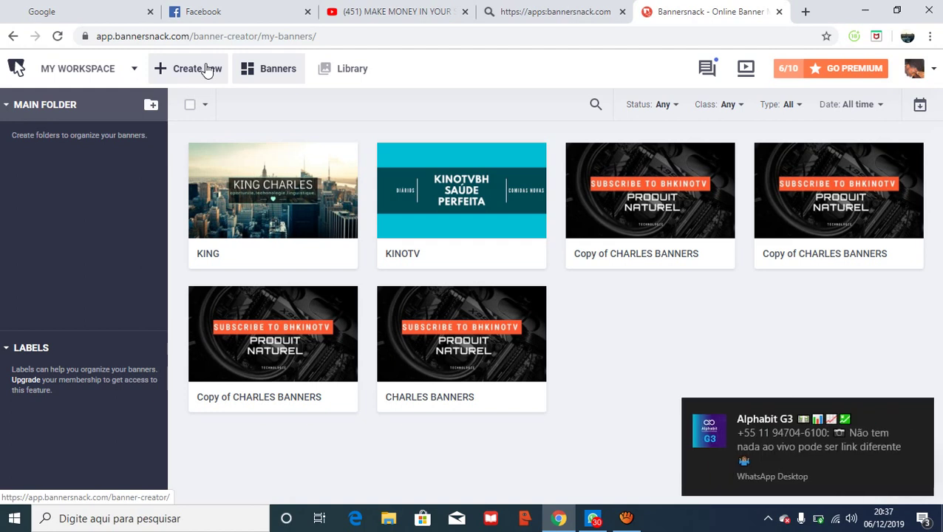
pyautogui.click(207, 69)
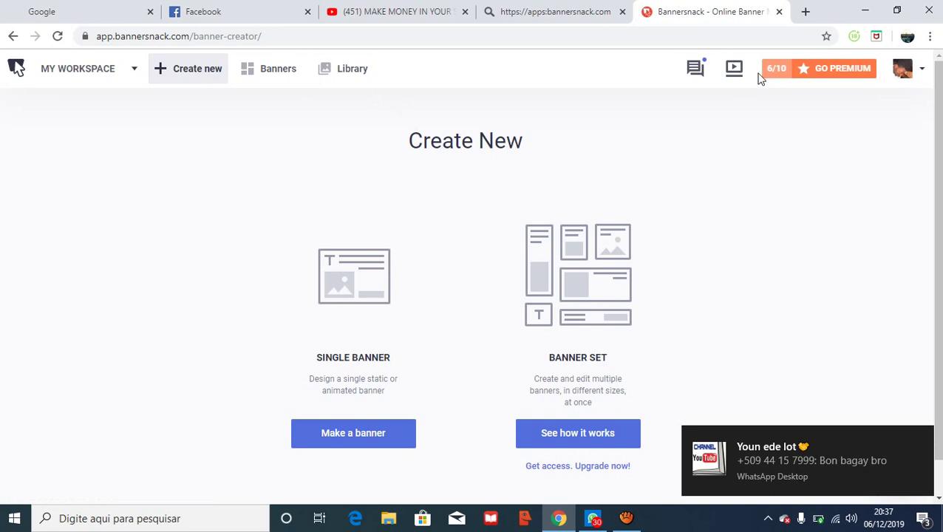
pyautogui.click(808, 12)
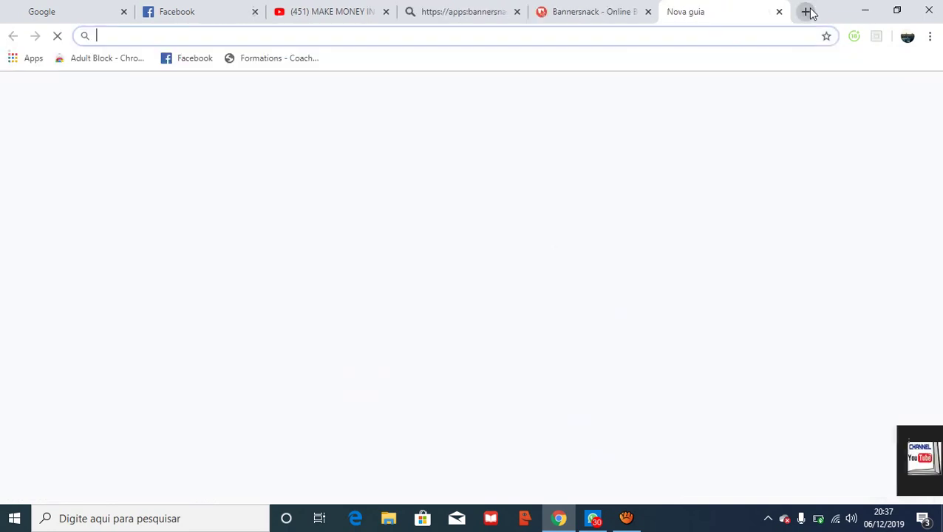
pyautogui.click(583, 6)
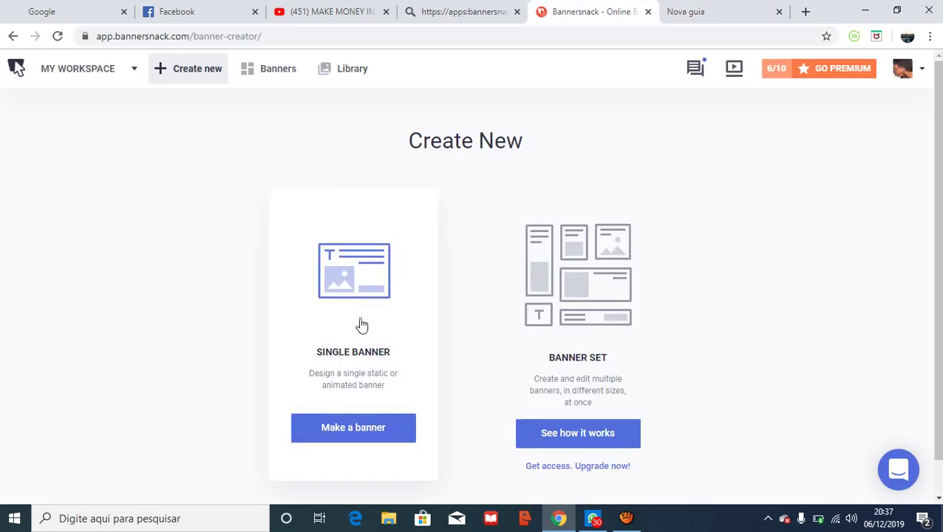
pyautogui.click(597, 288)
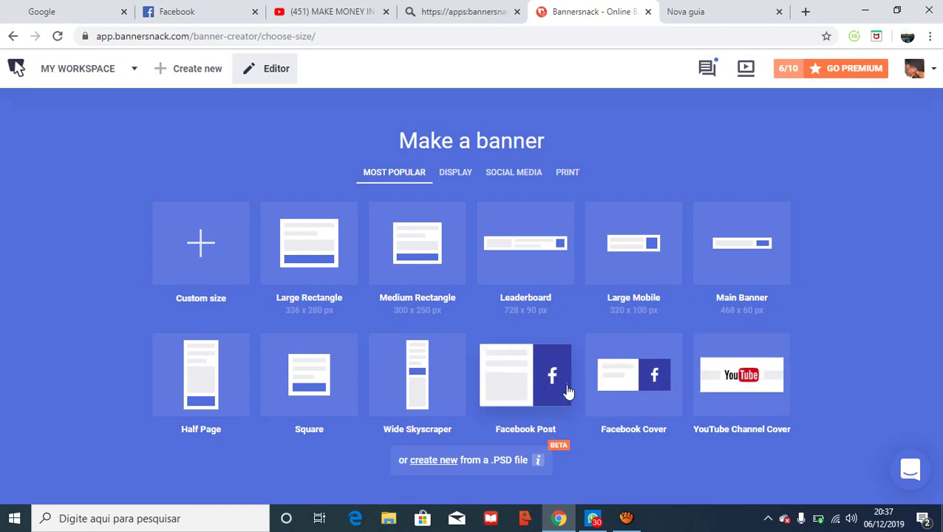
pyautogui.click(727, 389)
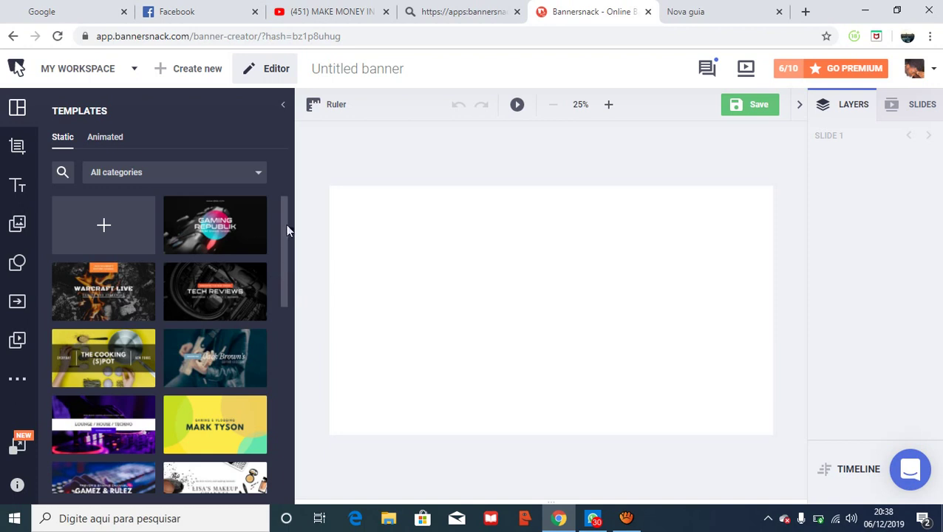
# Look through the static templates and apply the Tech Reviews template to the blank banner
pyautogui.scroll(-2, 284, 292)
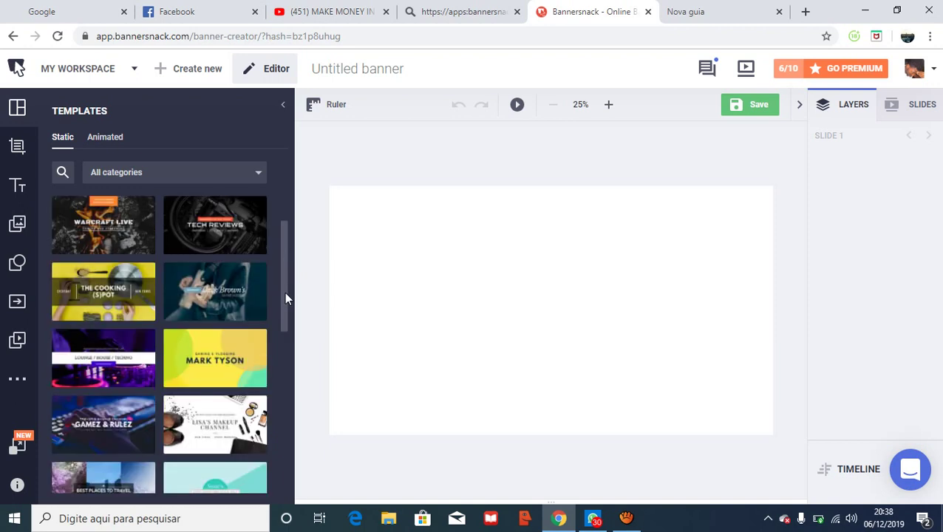
pyautogui.scroll(-1, 284, 307)
pyautogui.scroll(-1, 289, 325)
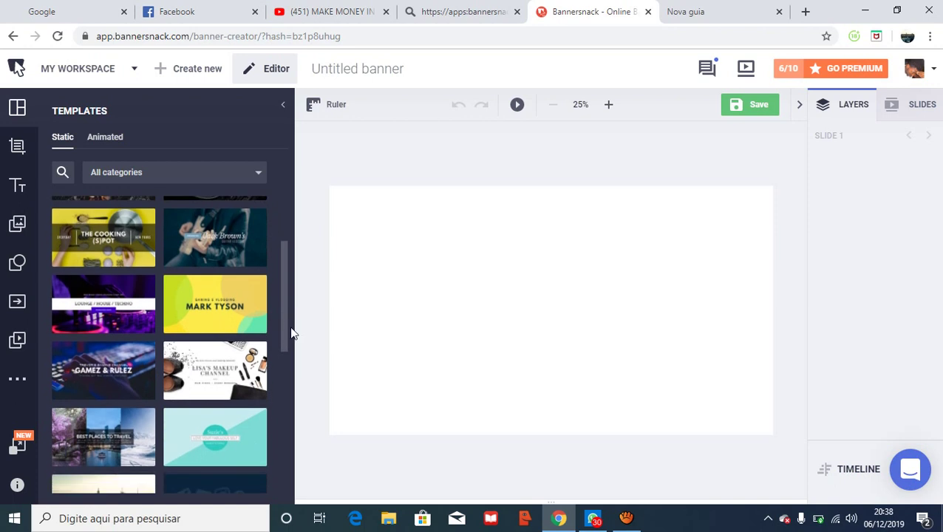
pyautogui.scroll(-1, 293, 355)
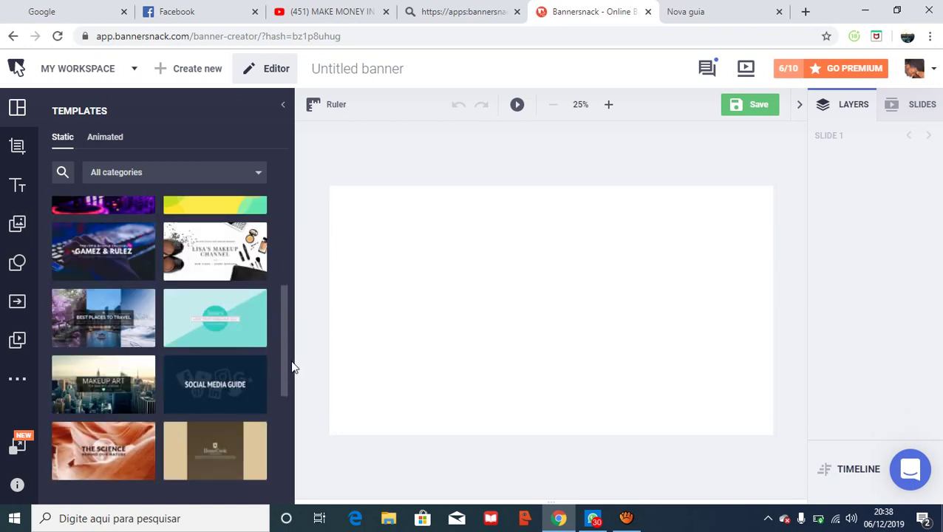
pyautogui.scroll(-1, 293, 368)
pyautogui.scroll(-1, 292, 384)
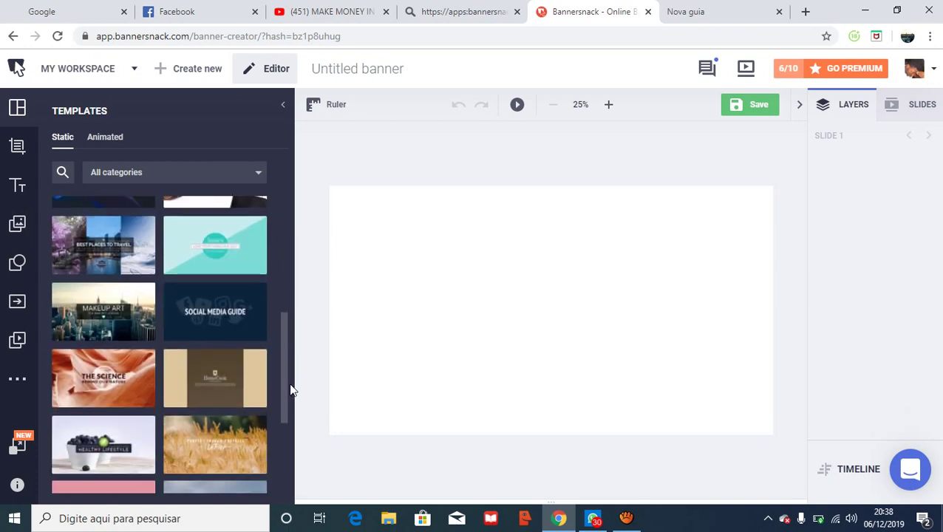
pyautogui.scroll(-1, 293, 381)
pyautogui.scroll(3, 294, 375)
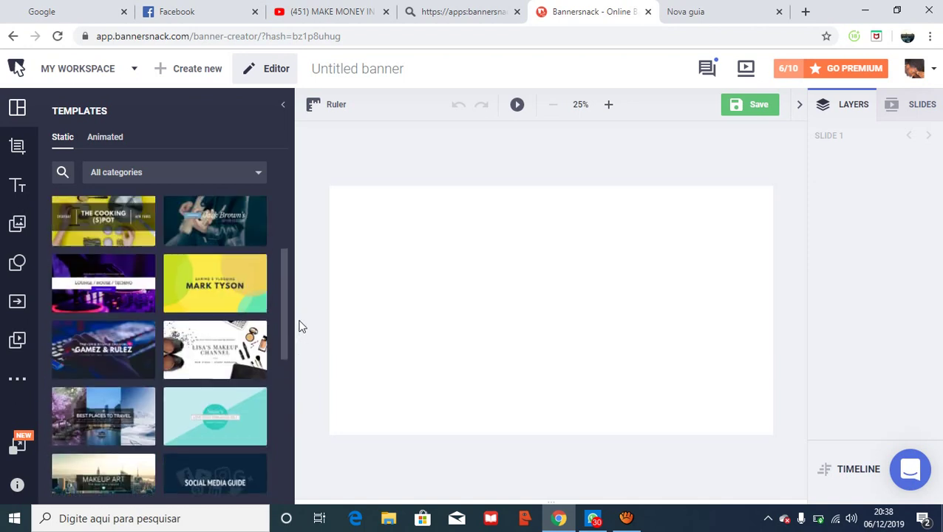
pyautogui.scroll(1, 301, 299)
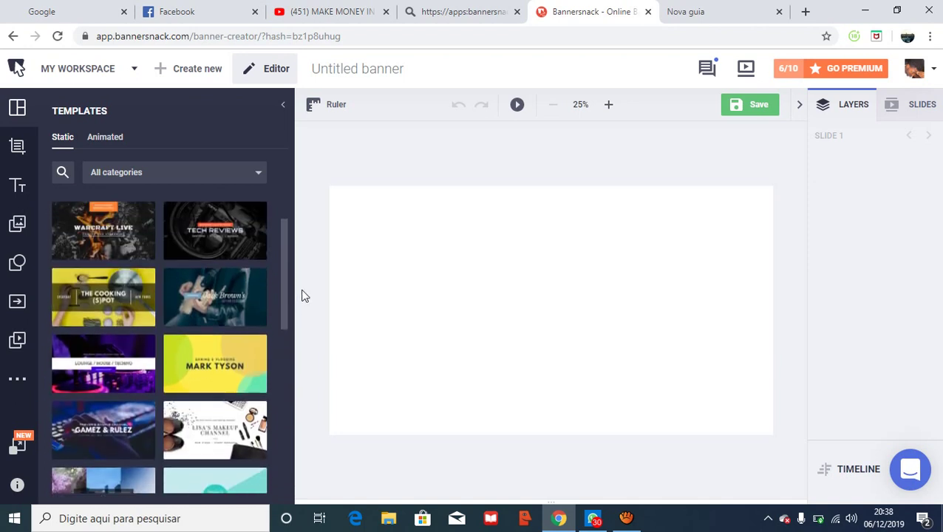
pyautogui.scroll(1, 303, 277)
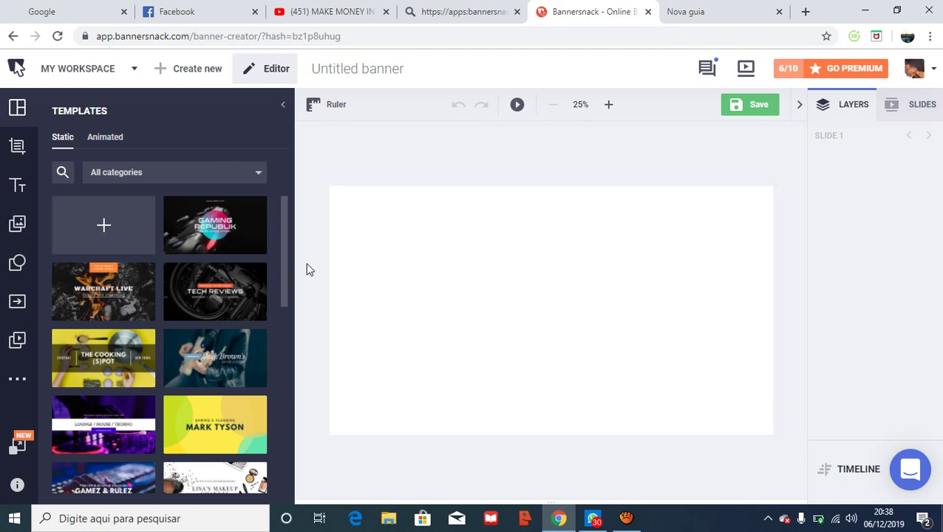
pyautogui.scroll(-3, 305, 296)
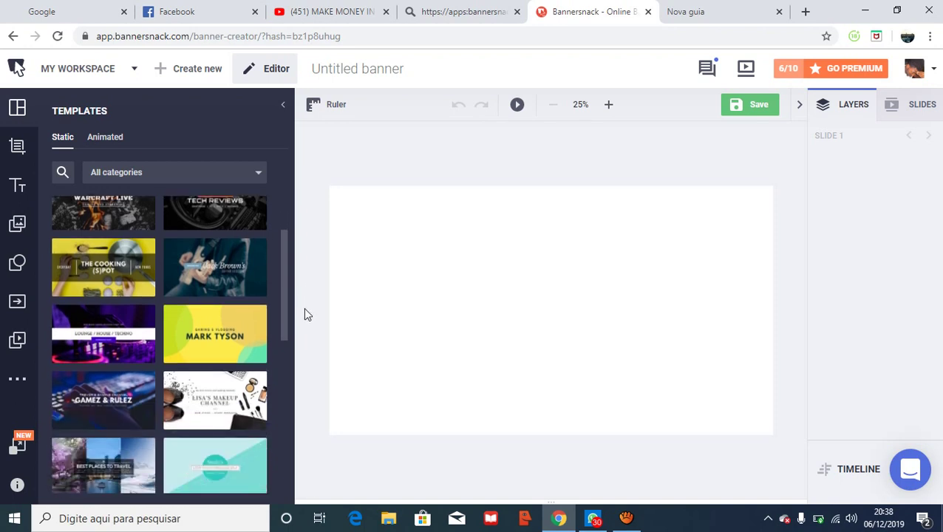
pyautogui.scroll(-2, 304, 314)
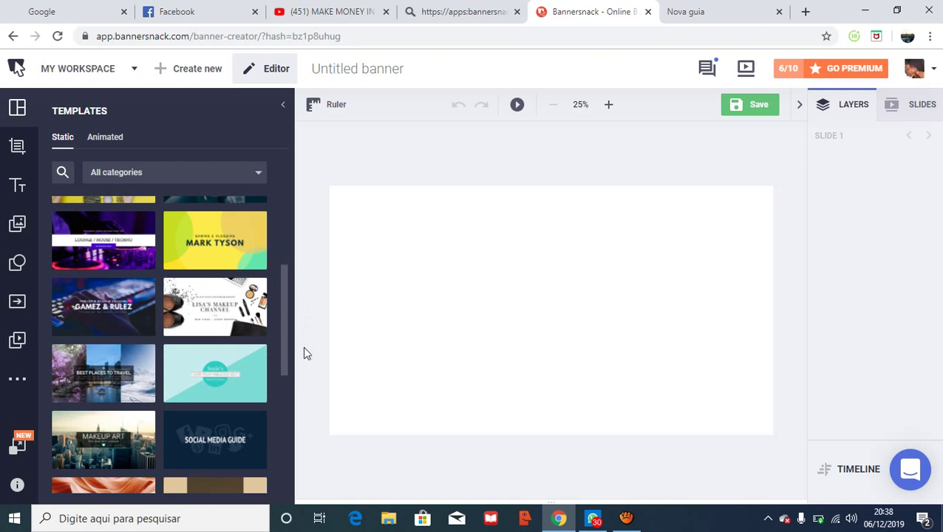
pyautogui.scroll(-2, 305, 354)
pyautogui.scroll(-2, 305, 369)
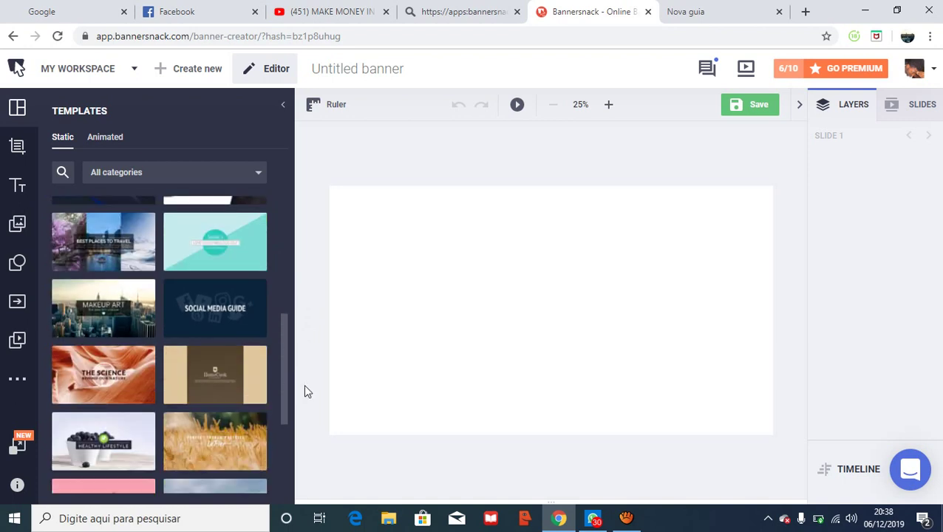
pyautogui.scroll(-3, 306, 407)
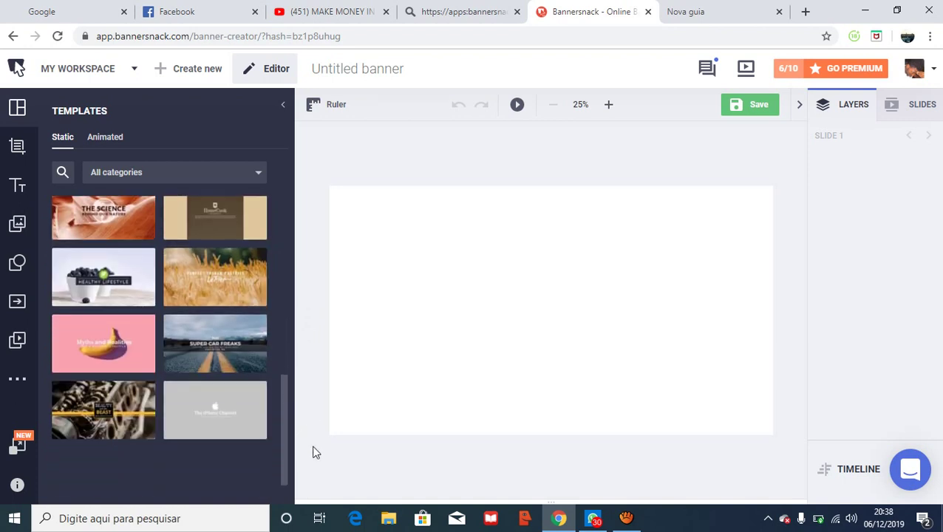
pyautogui.scroll(-1, 312, 452)
pyautogui.scroll(2, 311, 436)
pyautogui.scroll(2, 311, 413)
pyautogui.scroll(-4, 310, 473)
pyautogui.click(315, 519)
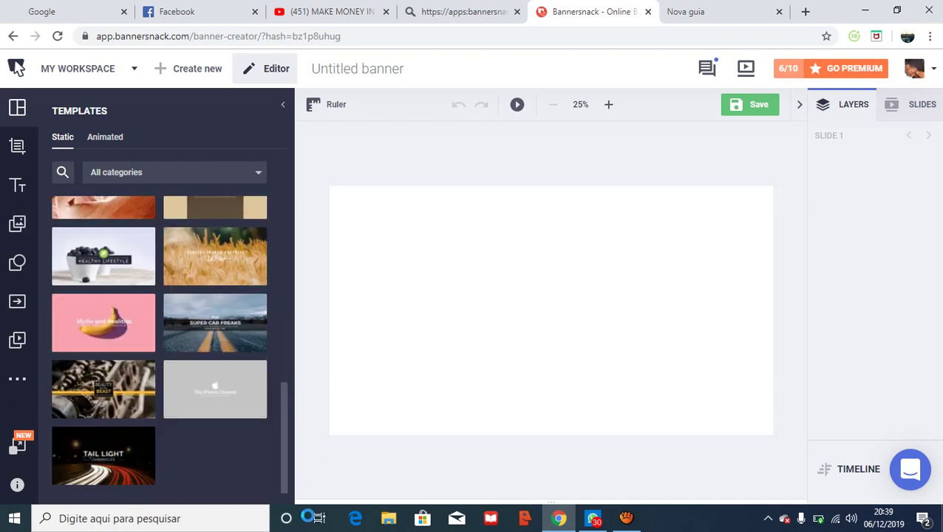
pyautogui.scroll(5, 287, 357)
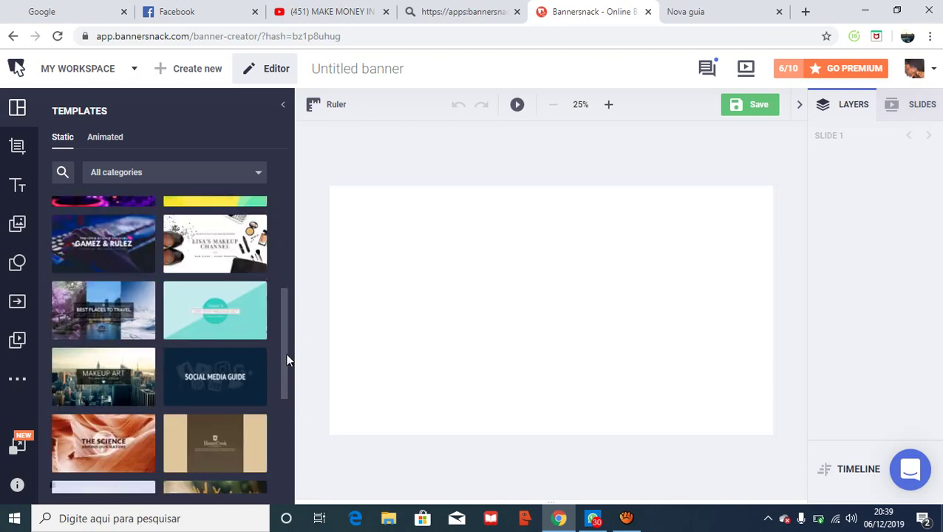
pyautogui.scroll(4, 292, 289)
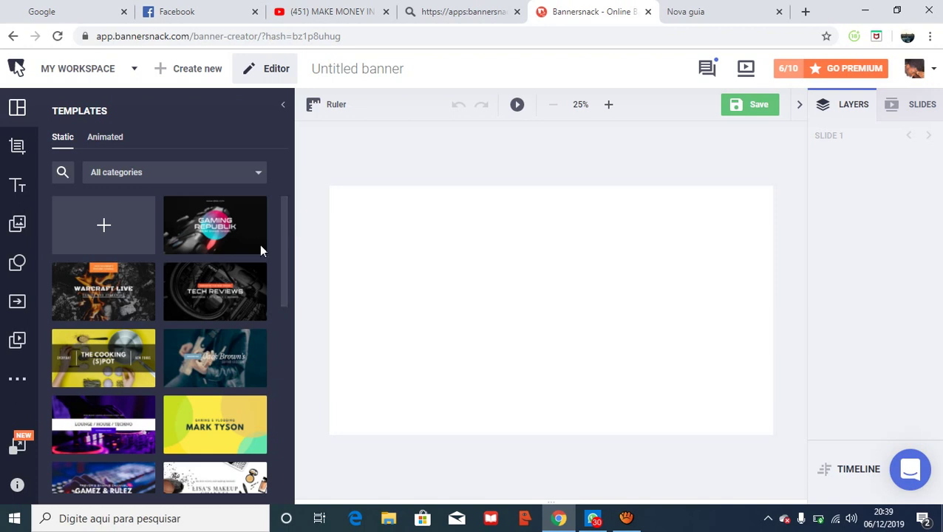
pyautogui.click(219, 299)
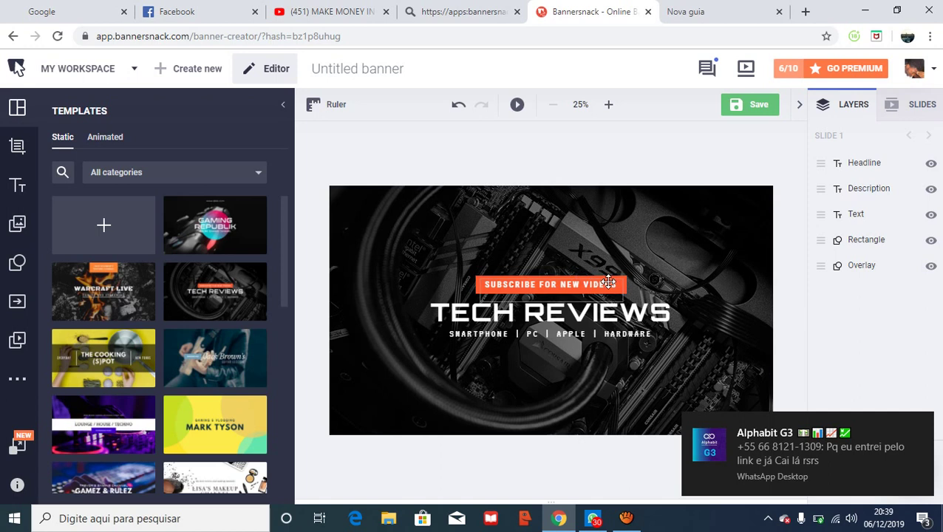
# Delete "FOR NEW VIDEOS" from the text on the orange label, keeping only "SUBSCRIBE"
pyautogui.click(609, 282)
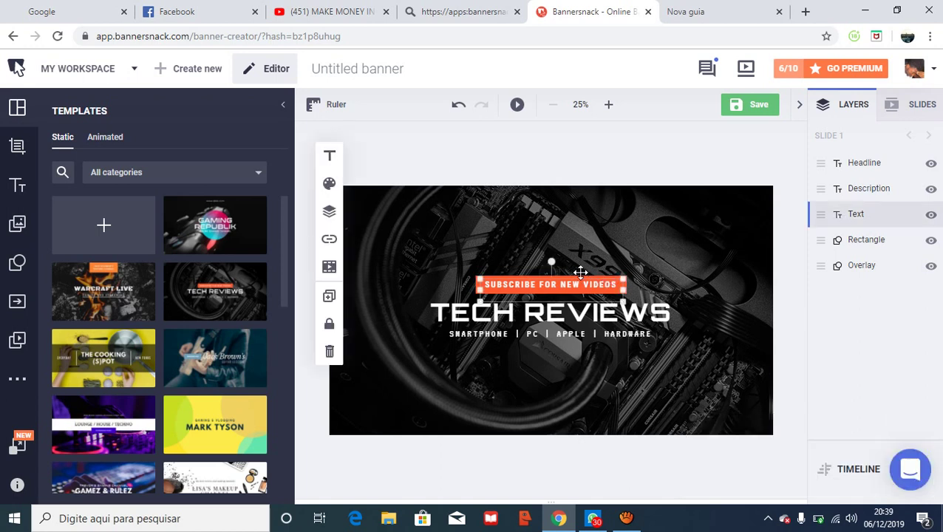
pyautogui.moveTo(573, 287); pyautogui.dragTo(572, 288)
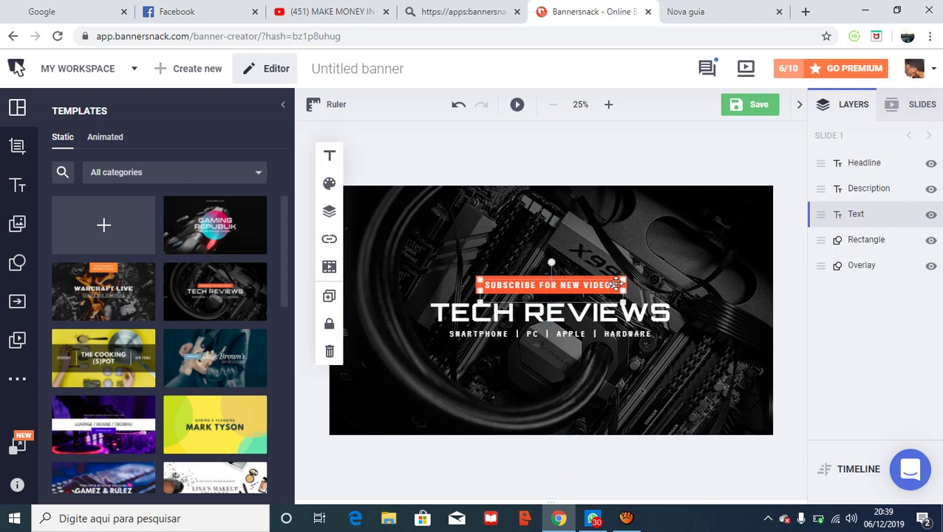
pyautogui.click(616, 284)
pyautogui.press('BackSpace')
pyautogui.press('BackSpace')
pyautogui.press('BackSpace')
pyautogui.press('BackSpace')
pyautogui.press('BackSpace')
pyautogui.press('BackSpace')
pyautogui.press('BackSpace')
pyautogui.press('BackSpace')
pyautogui.press('BackSpace')
pyautogui.press('BackSpace')
pyautogui.press('BackSpace')
pyautogui.press('BackSpace')
pyautogui.press('BackSpace')
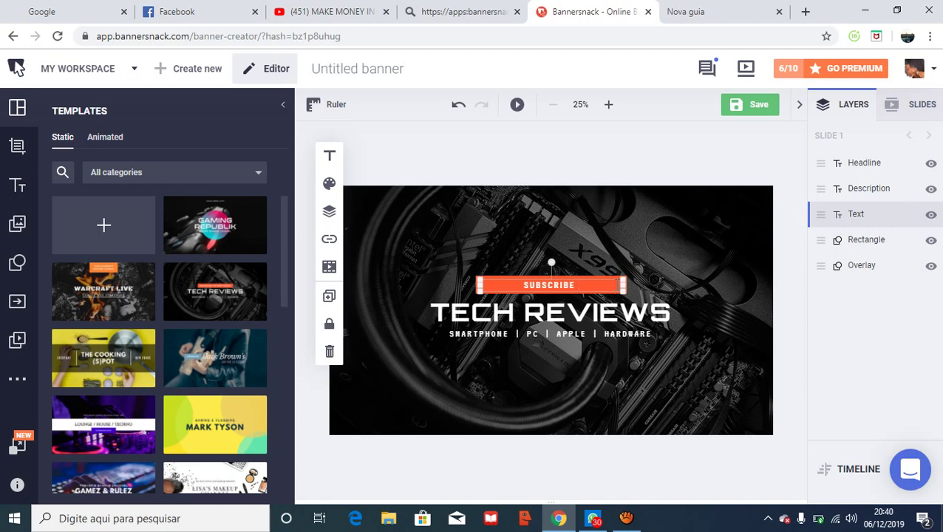
# Delete the remaining word from the text on the orange label, leaving it empty
pyautogui.press('BackSpace')
pyautogui.press('BackSpace')
pyautogui.press('BackSpace')
pyautogui.press('BackSpace')
pyautogui.press('BackSpace')
pyautogui.press('BackSpace')
pyautogui.press('BackSpace')
pyautogui.press('BackSpace')
pyautogui.write('ei')
pyautogui.press('BackSpace')
# Enter "SELF-TAUGHT" in capitals as the orange label's text, dismissing the low-battery warning that interrupts the entry
pyautogui.press('capslock')
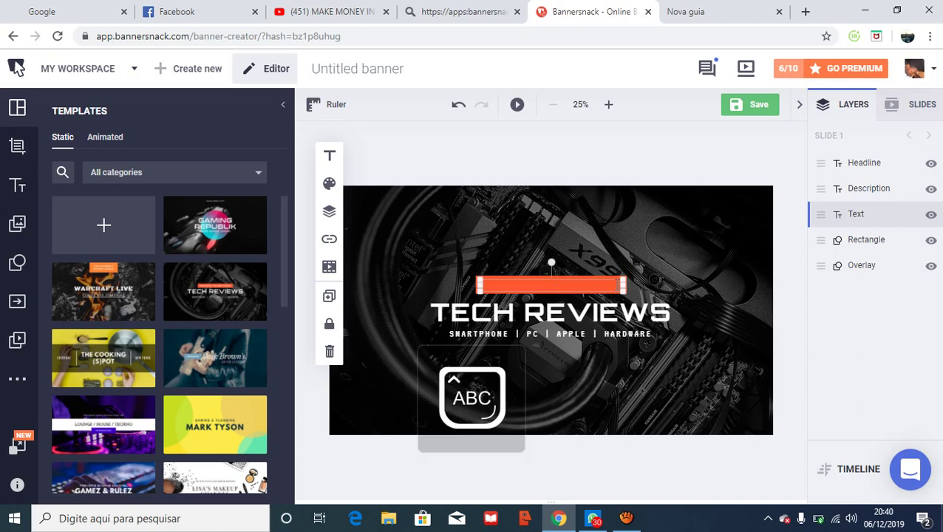
pyautogui.write('S')
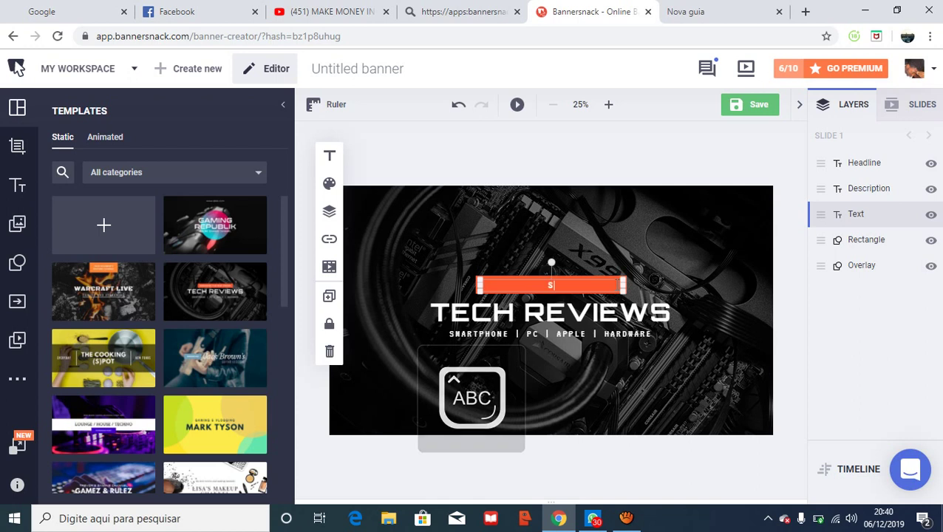
pyautogui.write('EL')
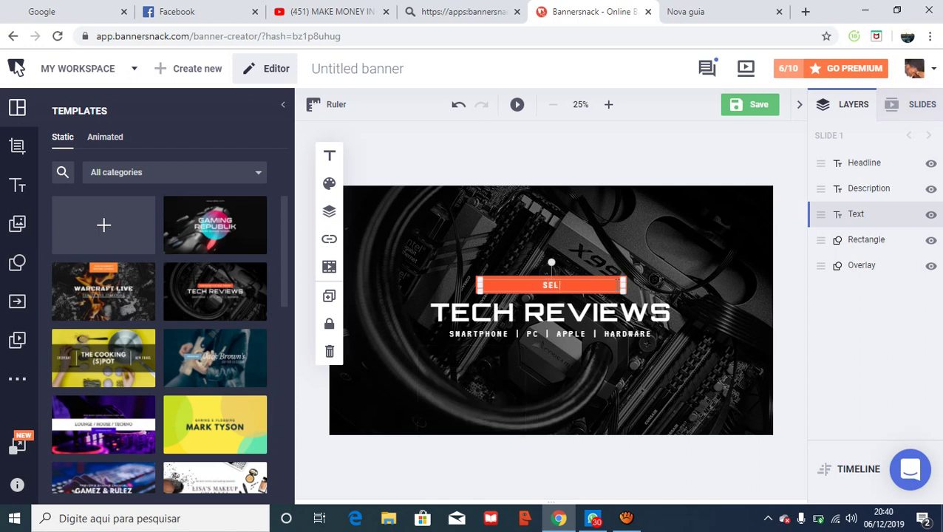
pyautogui.write('F-TAU')
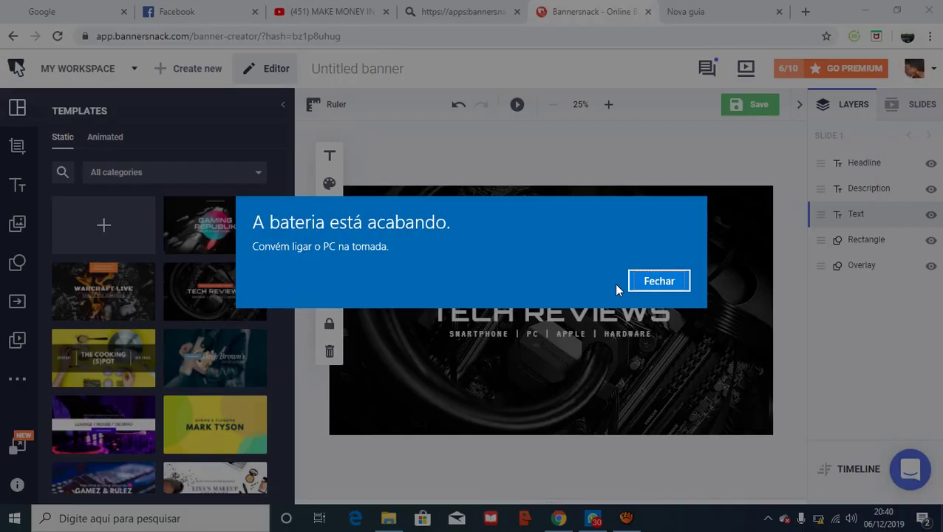
pyautogui.press('Return')
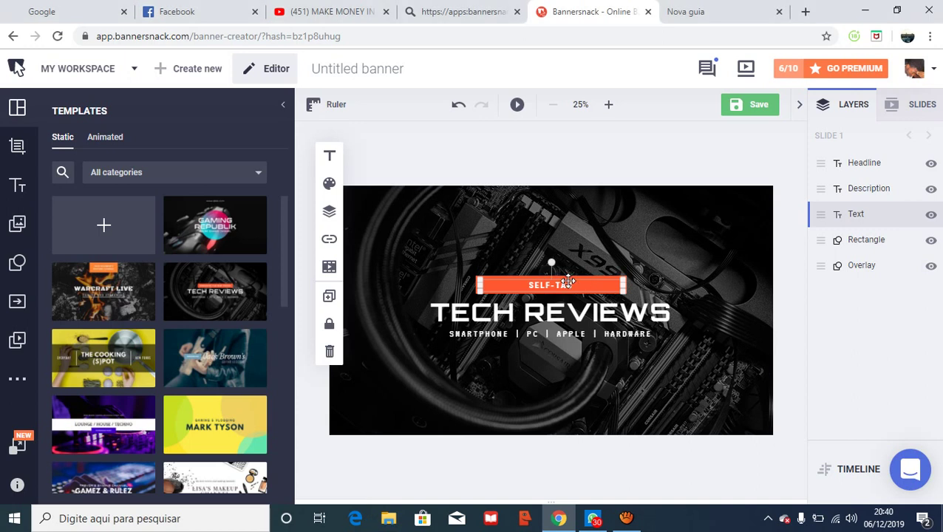
pyautogui.doubleClick(617, 286)
pyautogui.write('GHT')
# Delete the whole "TECH REVIEWS" text from the banner's large headline
pyautogui.click(611, 107)
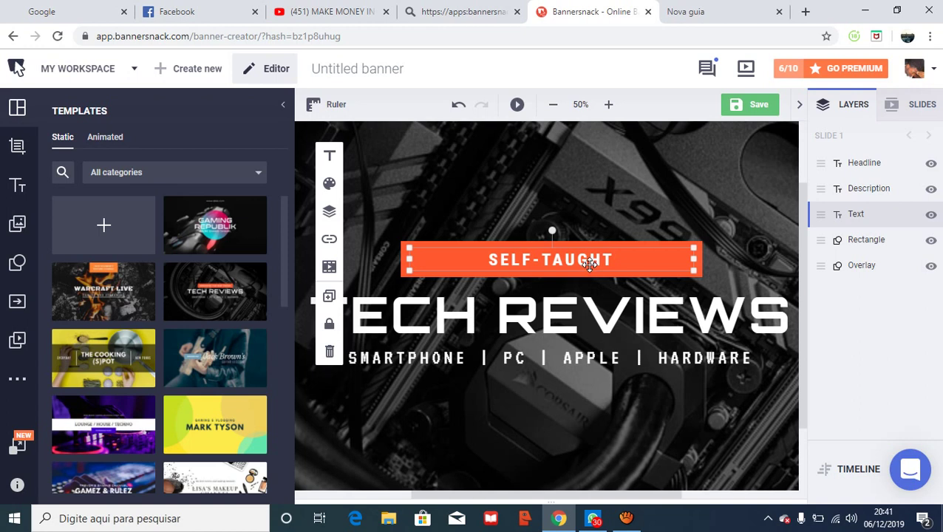
pyautogui.click(553, 319)
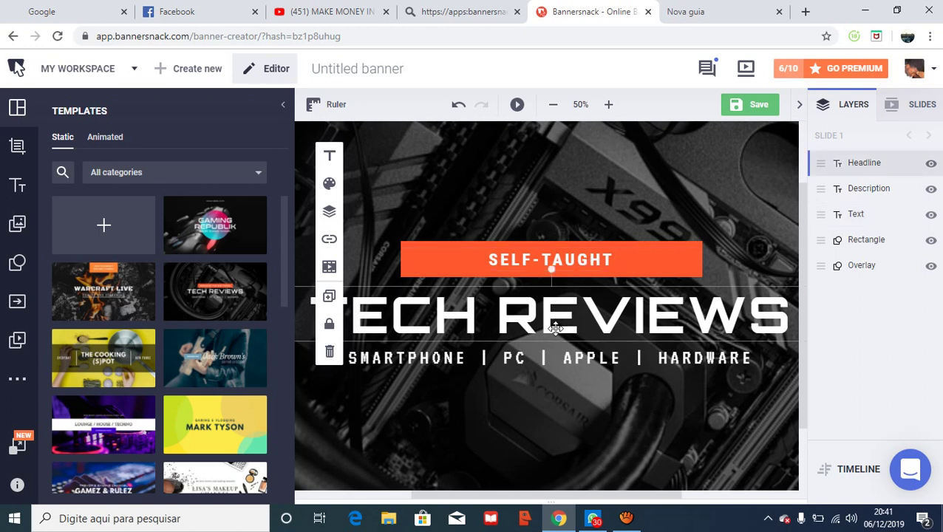
pyautogui.click(785, 322)
pyautogui.press('BackSpace')
pyautogui.press('BackSpace')
pyautogui.press('BackSpace')
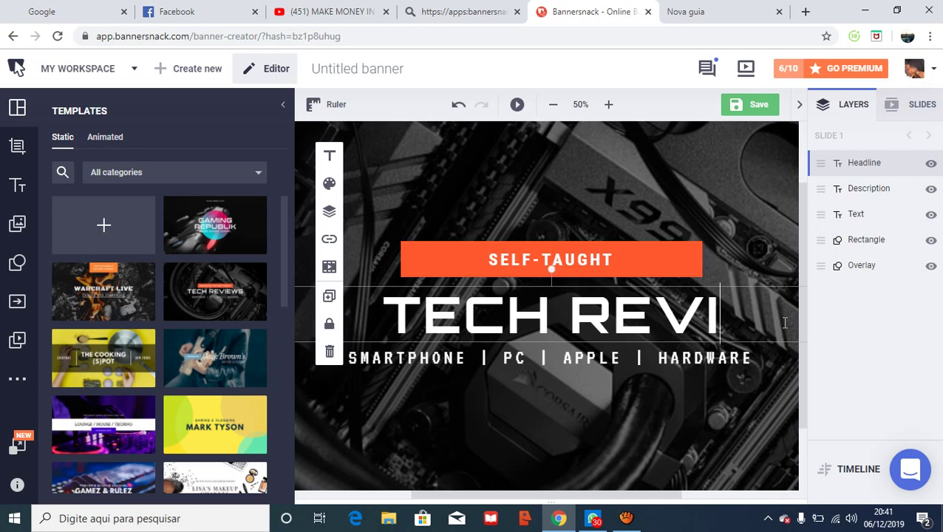
pyautogui.press('BackSpace')
pyautogui.press('BackSpace')
pyautogui.press('BackSpace')
pyautogui.press('BackSpace')
pyautogui.press('BackSpace')
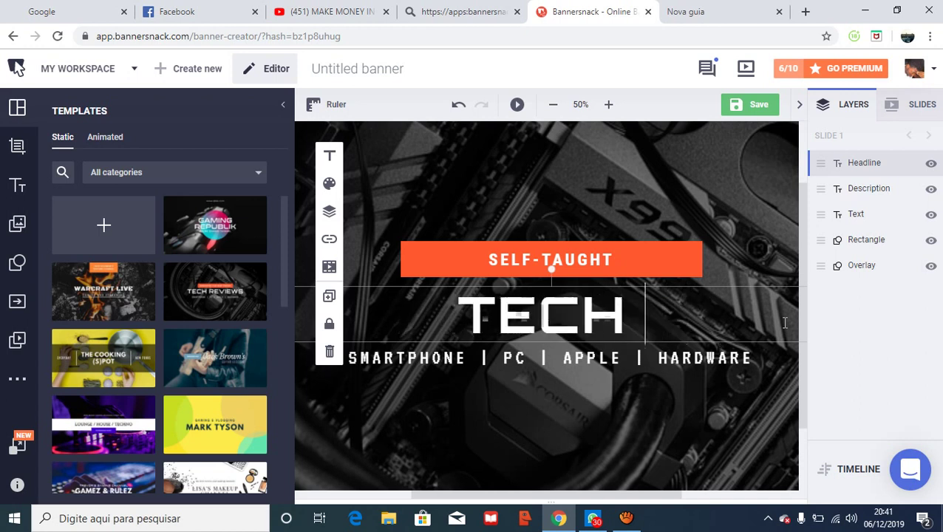
pyautogui.press('BackSpace')
pyautogui.press('BackSpace')
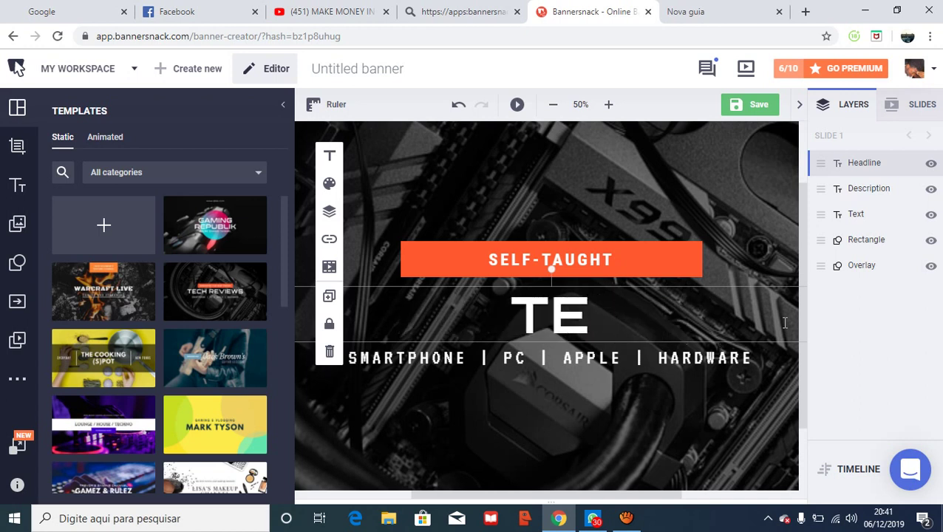
pyautogui.press('BackSpace')
pyautogui.press('BackSpace')
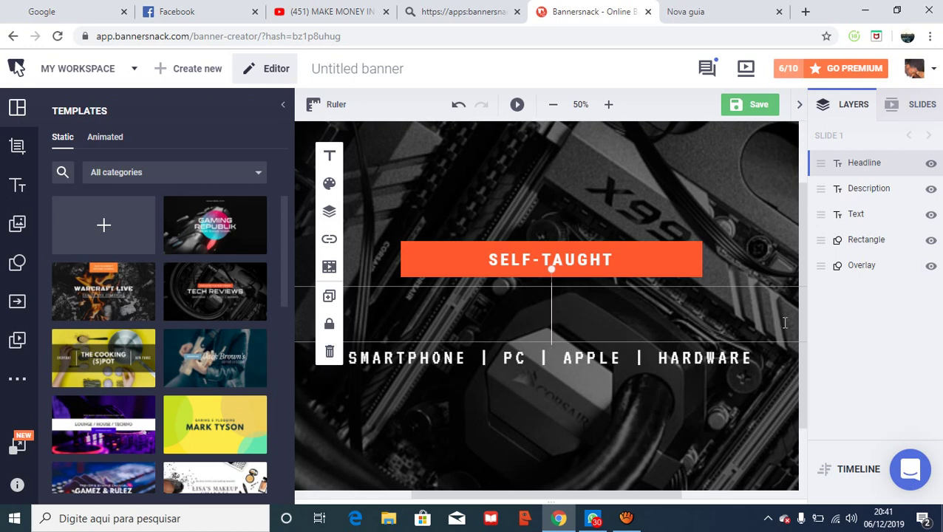
# Enter "SUBSCRIBE T" in capitals as the start of the new headline text
pyautogui.write('SUU')
pyautogui.press('BackSpace')
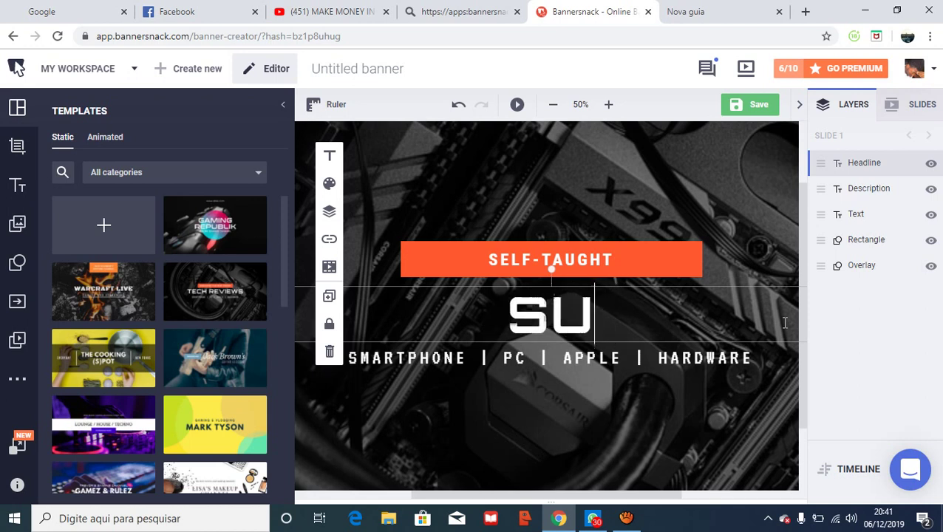
pyautogui.write('B')
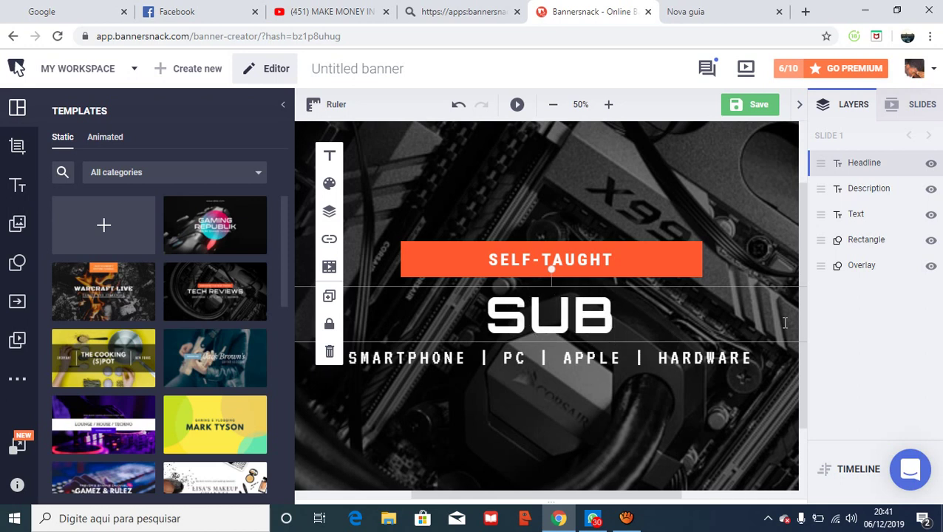
pyautogui.write('SCI')
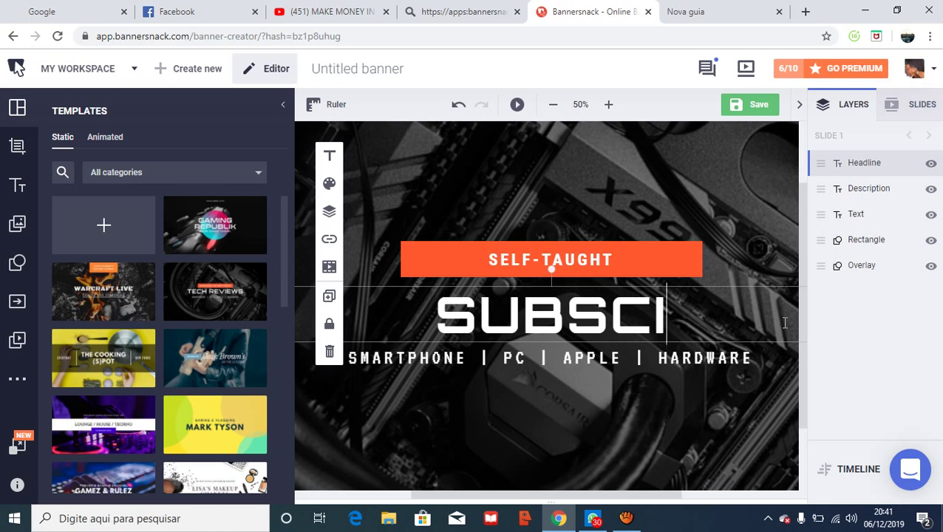
pyautogui.press('BackSpace')
pyautogui.write('RIB')
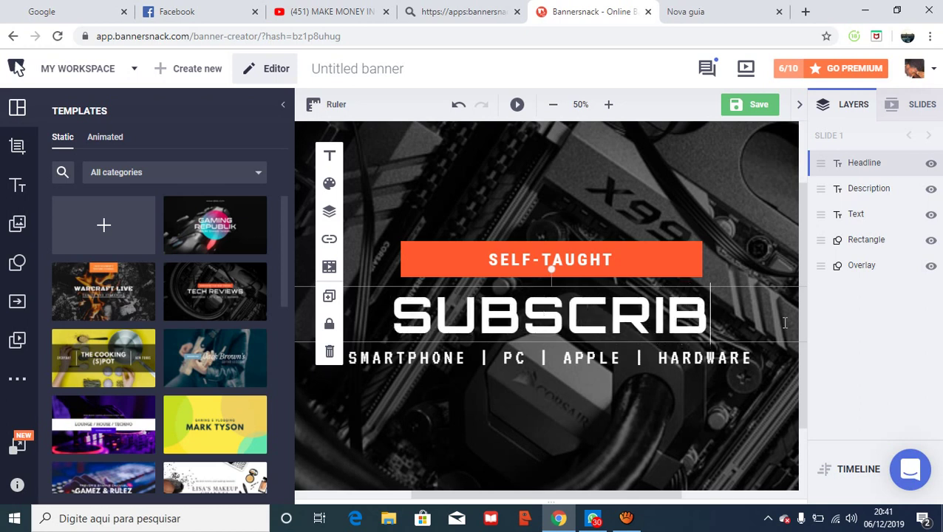
pyautogui.write('E T')
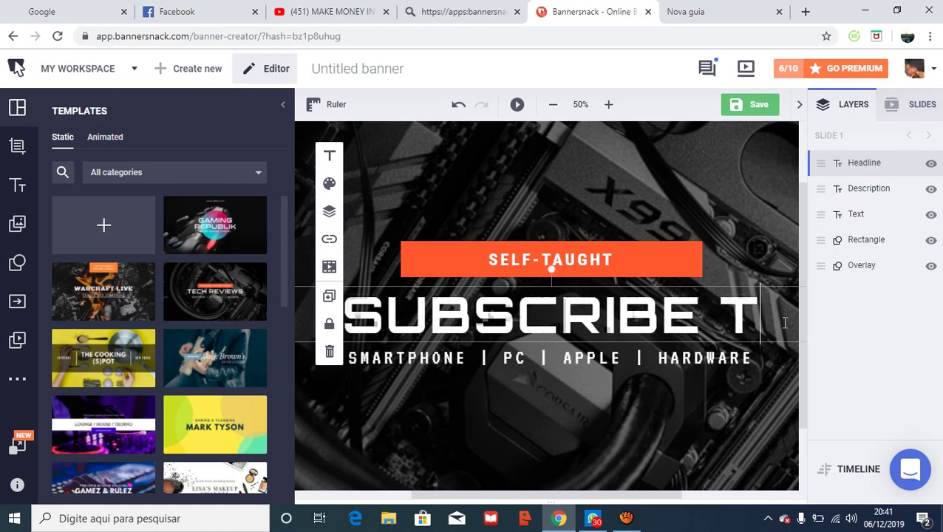